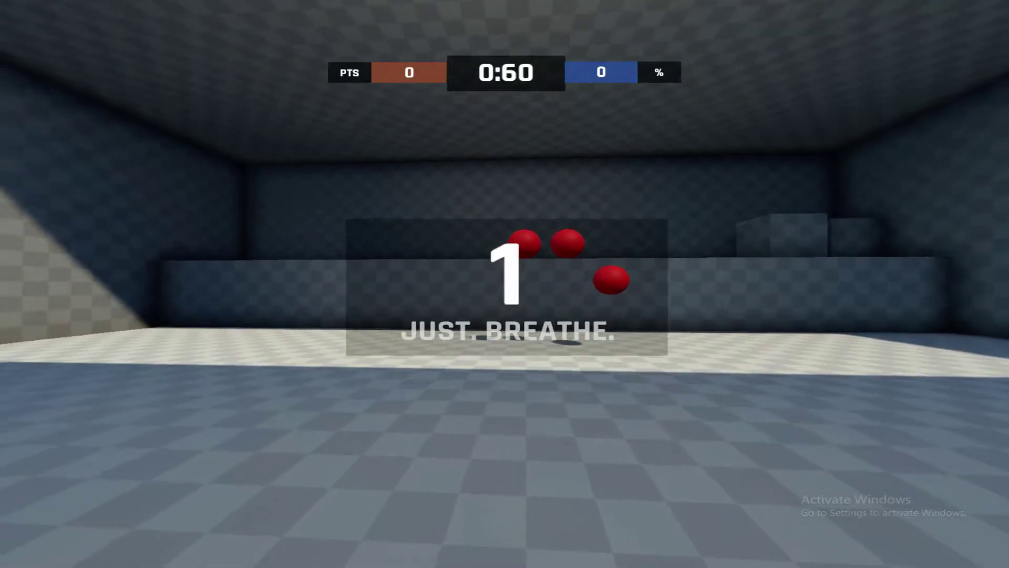
Shoot the red spheres one after another, reaching 39,972 points at 84% accuracy with 29 seconds left
click(506, 285)
click(505, 284)
click(505, 285)
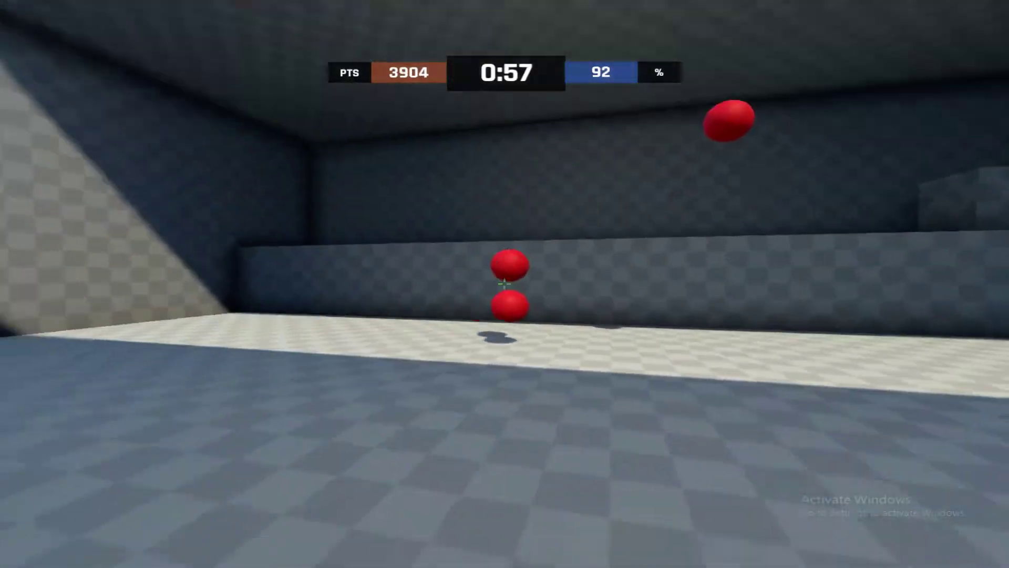
click(505, 283)
click(504, 283)
click(504, 285)
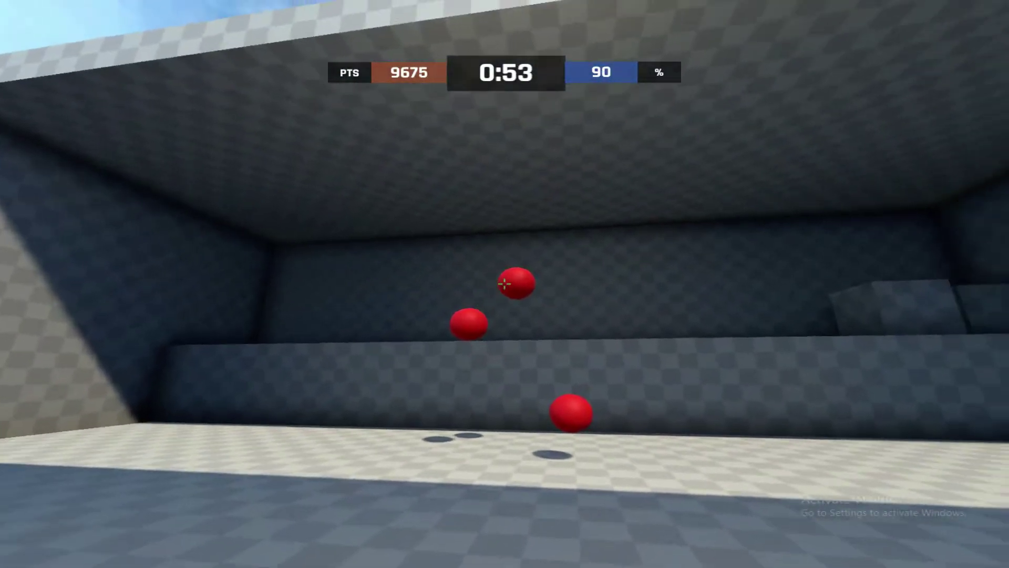
click(505, 284)
click(504, 284)
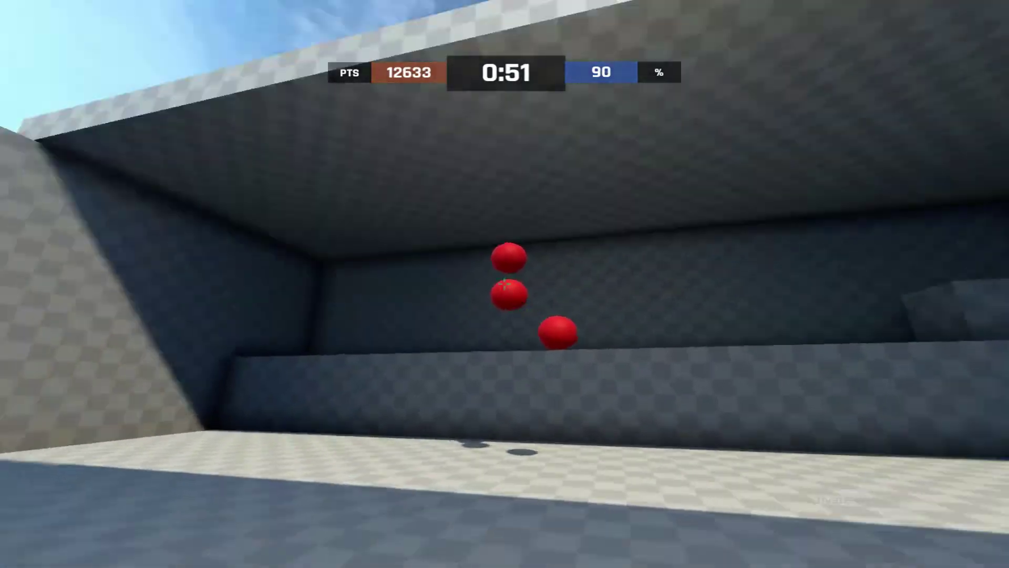
click(505, 284)
click(504, 284)
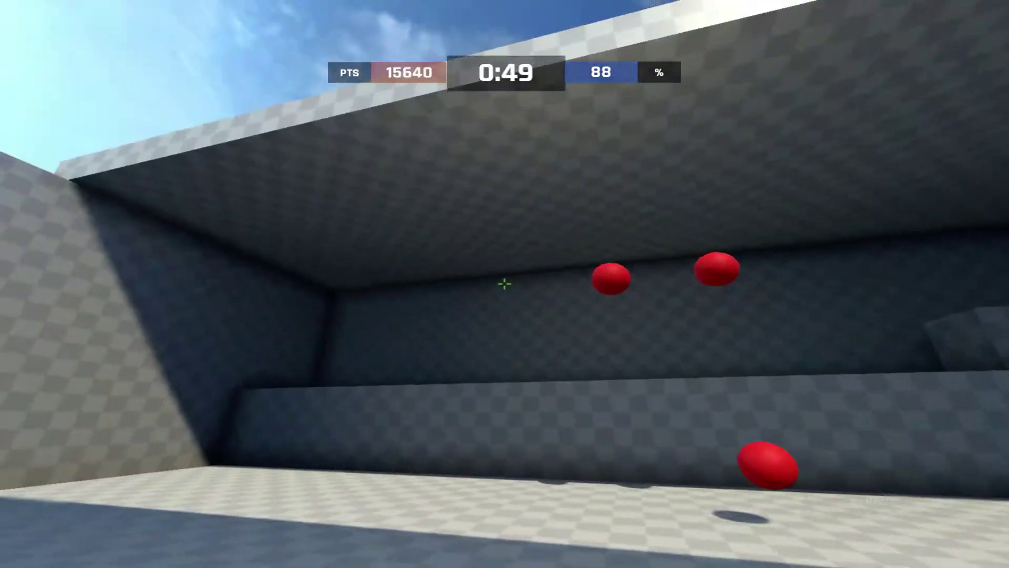
click(504, 284)
click(504, 284)
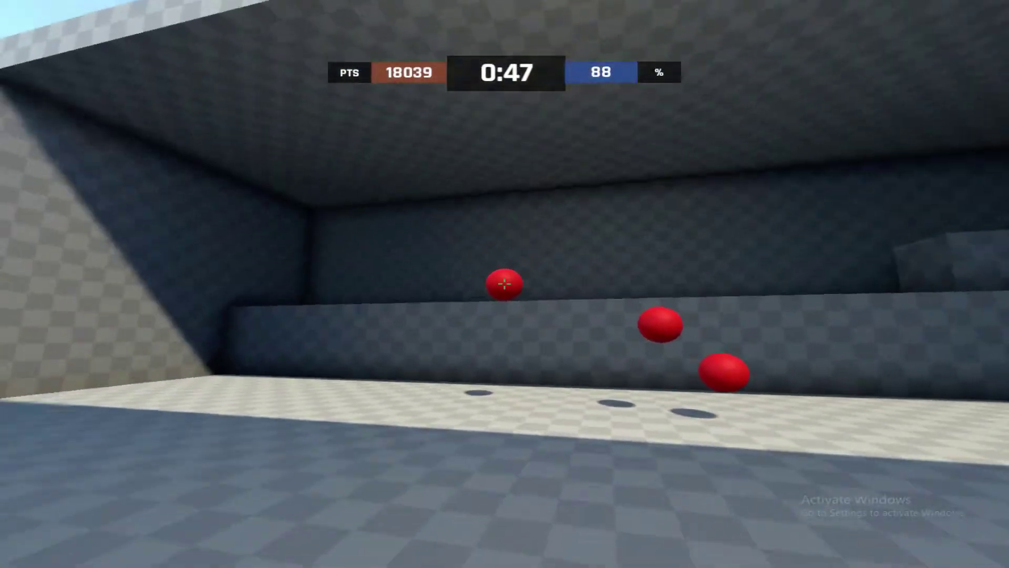
click(504, 284)
click(505, 285)
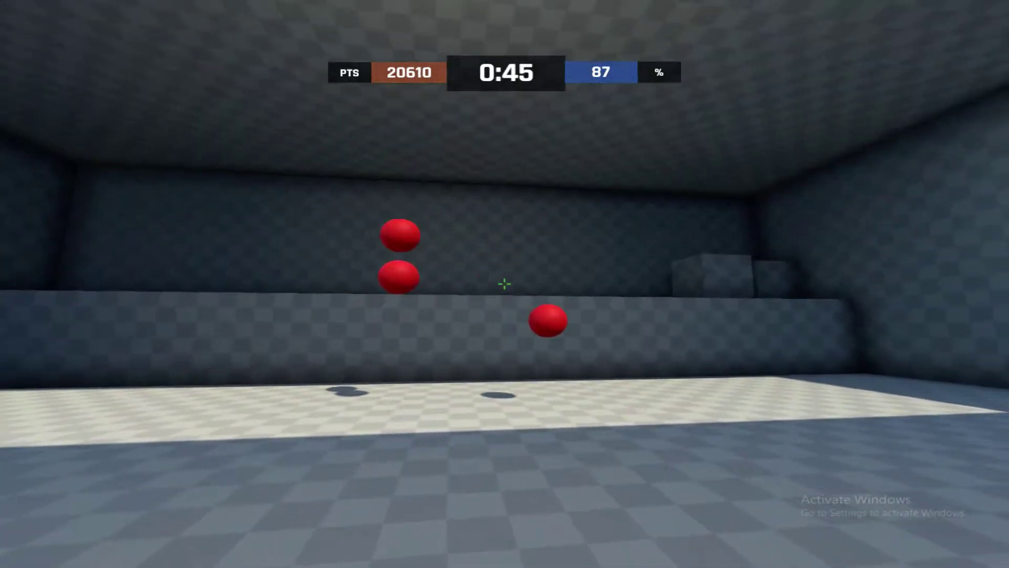
click(505, 285)
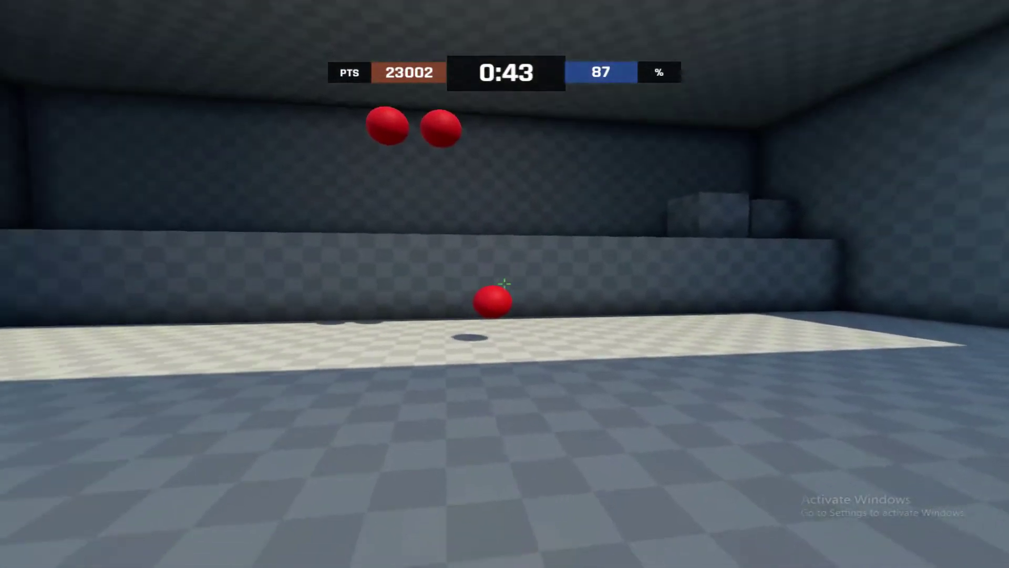
click(505, 284)
click(504, 284)
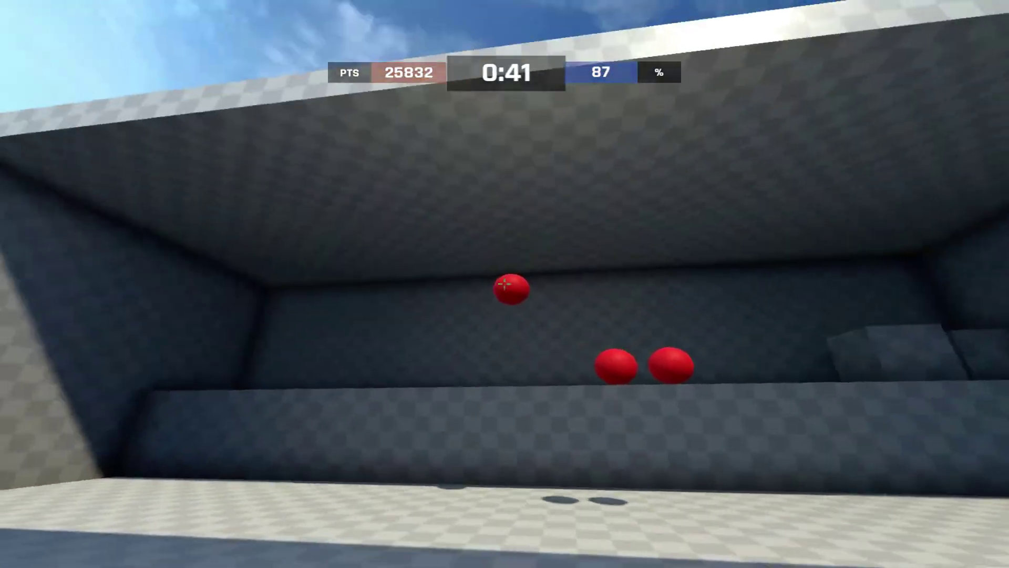
click(505, 284)
click(505, 285)
click(504, 284)
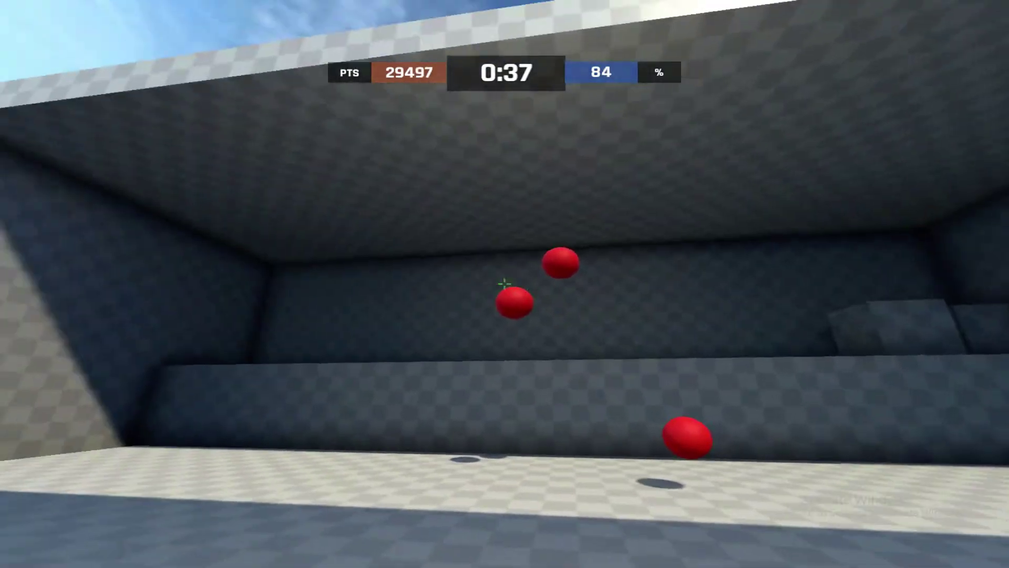
click(504, 284)
click(505, 284)
click(504, 284)
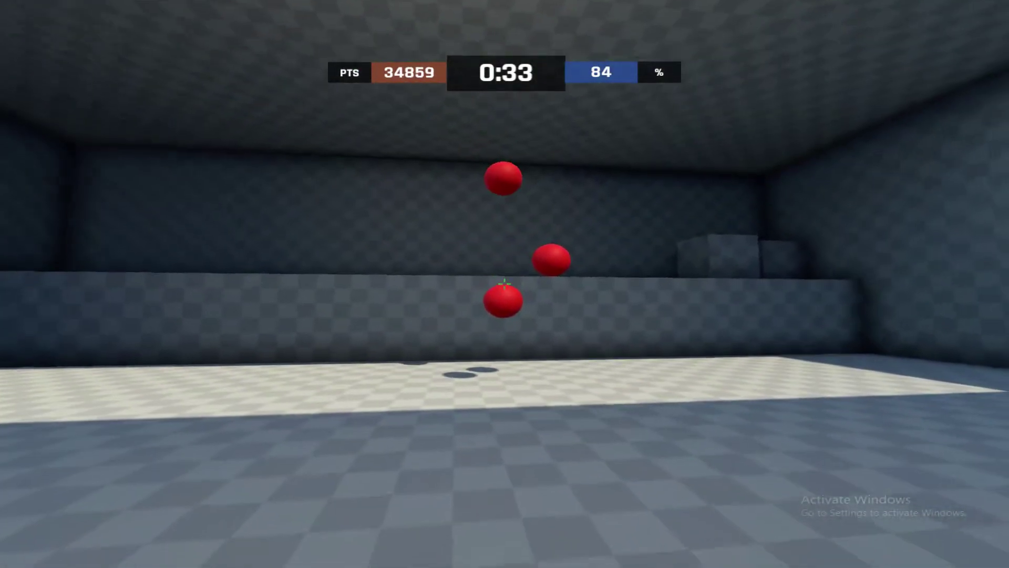
click(505, 284)
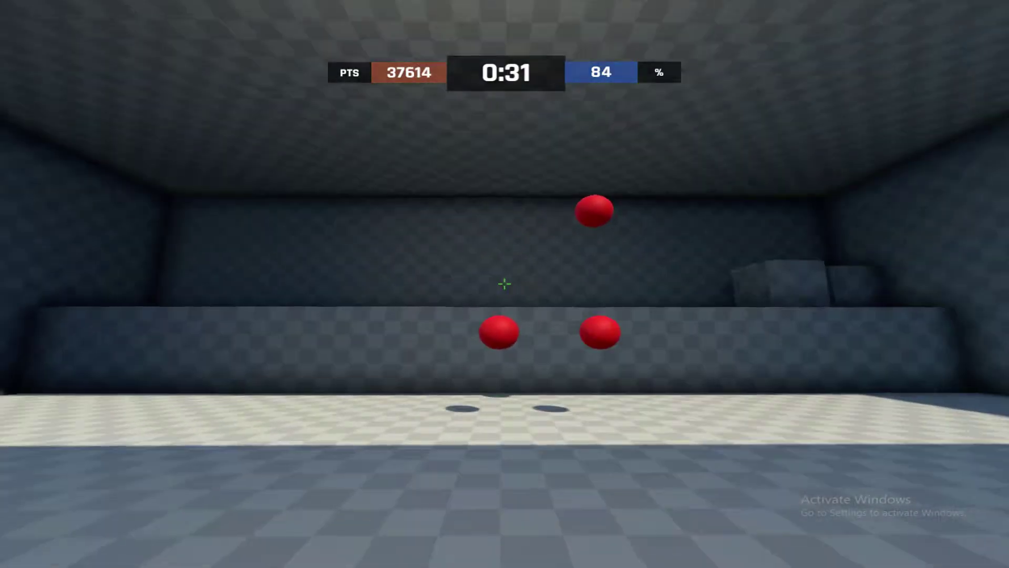
click(505, 284)
click(504, 284)
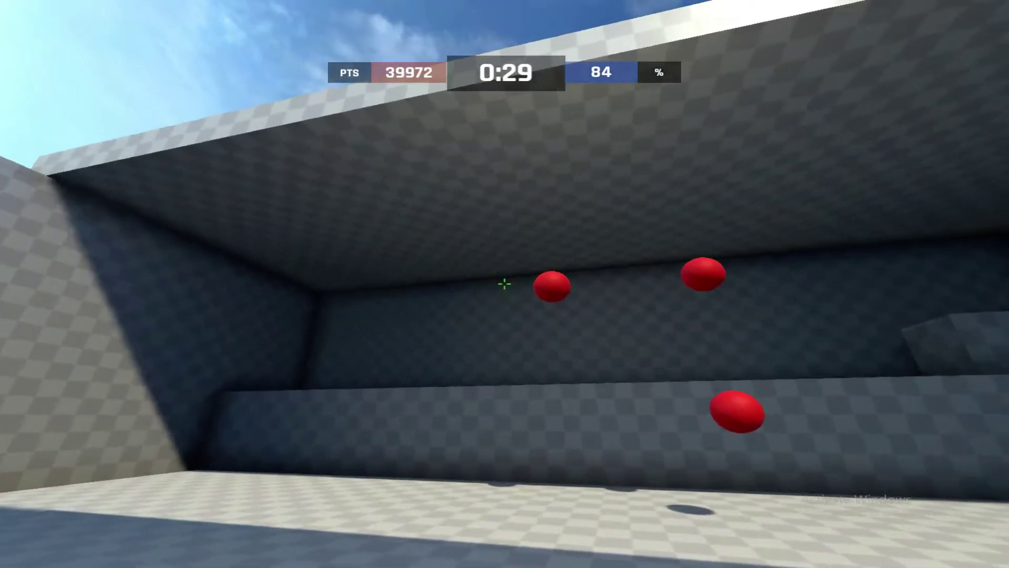
Keep shooting red spheres until the timer hits 0:00, ending at 80,477 points and 86% accuracy
click(504, 283)
click(504, 284)
click(505, 284)
click(505, 284)
click(505, 284)
click(505, 284)
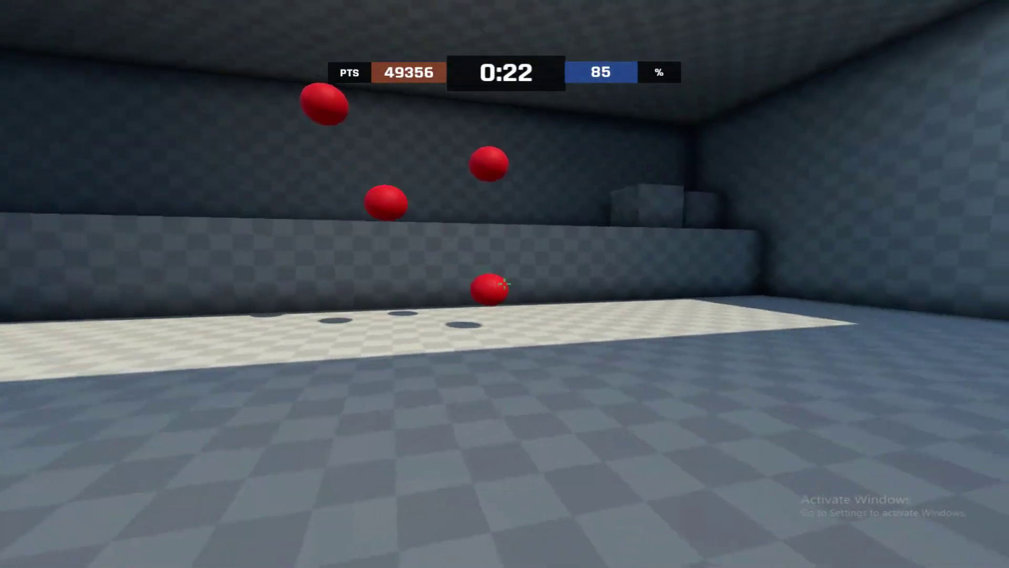
click(505, 283)
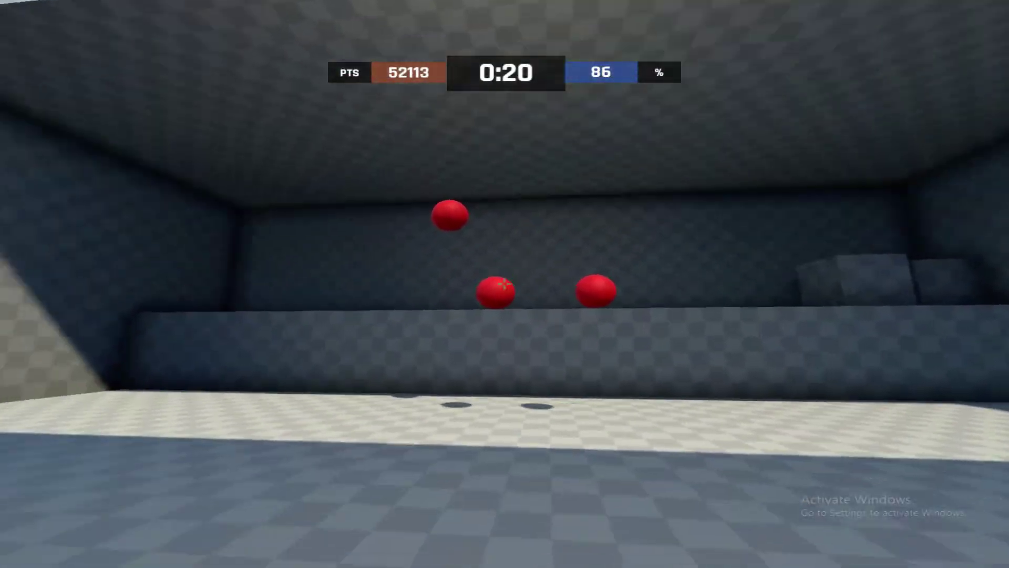
click(505, 285)
click(505, 283)
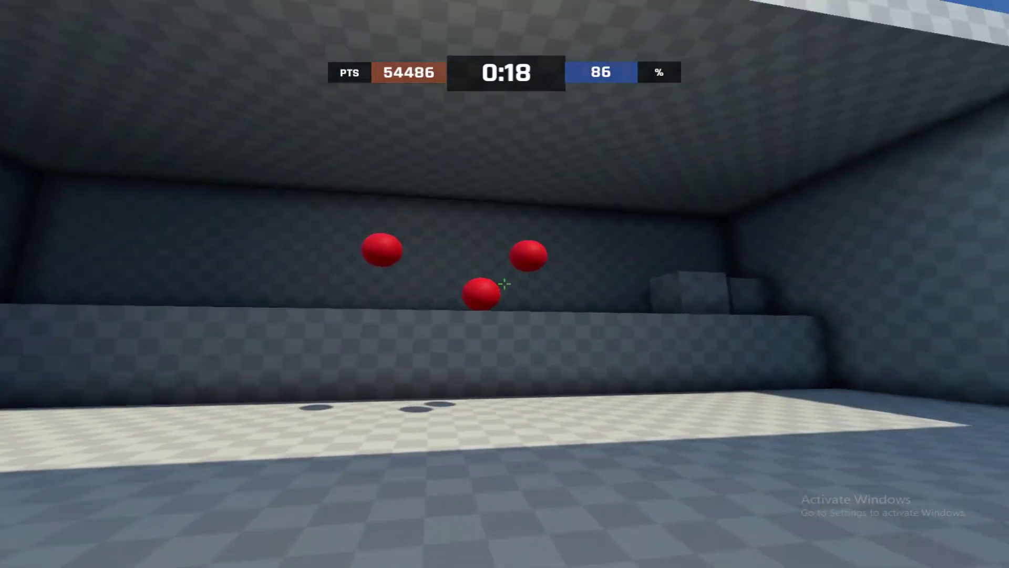
click(505, 284)
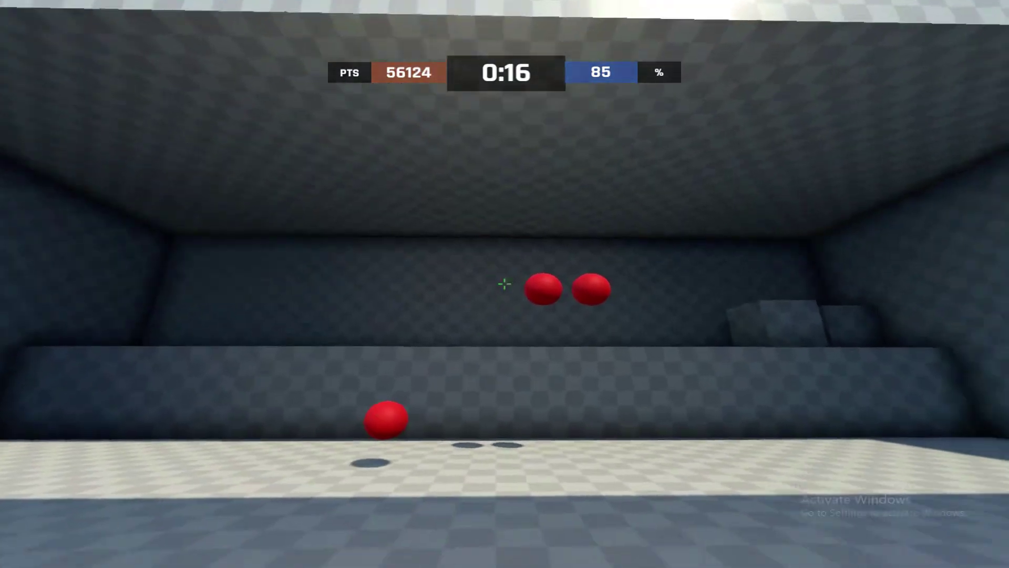
click(506, 284)
click(505, 284)
click(505, 284)
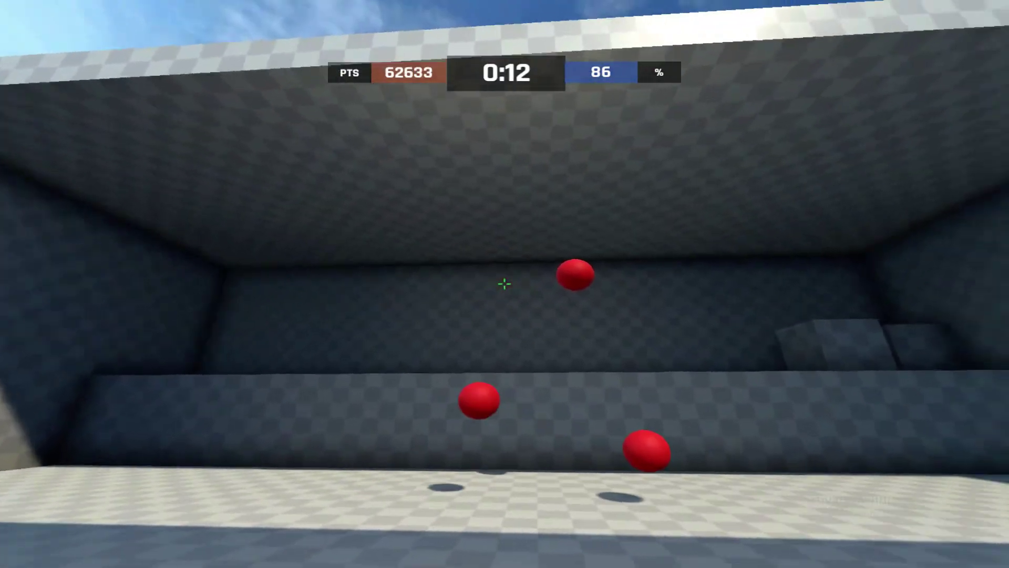
click(505, 284)
click(505, 283)
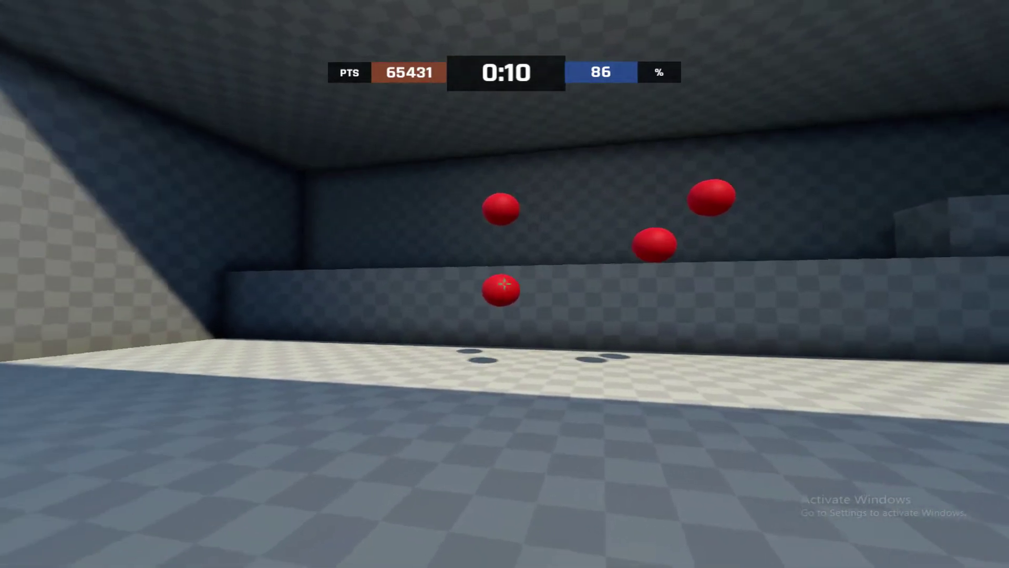
click(505, 283)
click(504, 284)
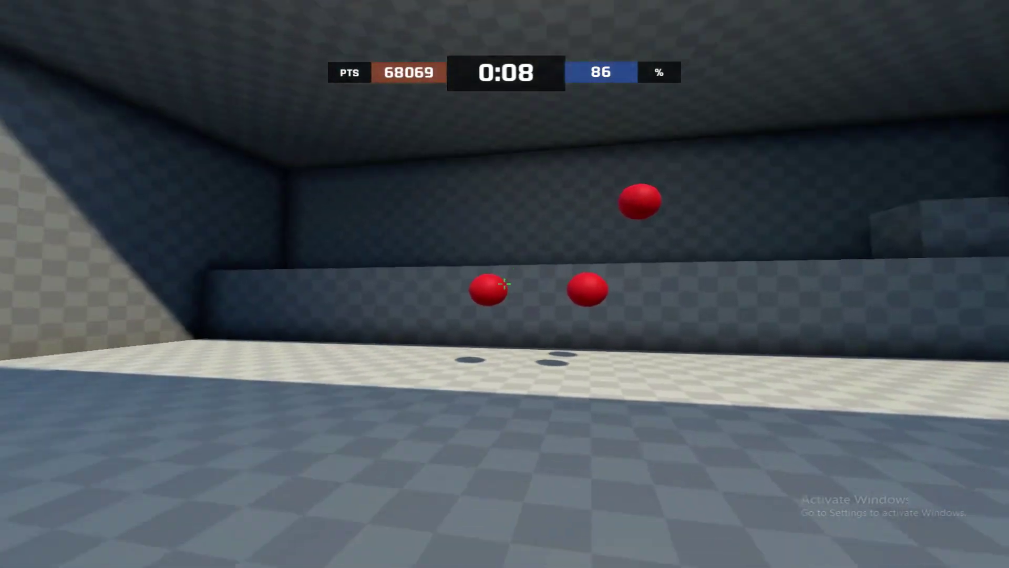
click(505, 284)
click(505, 284)
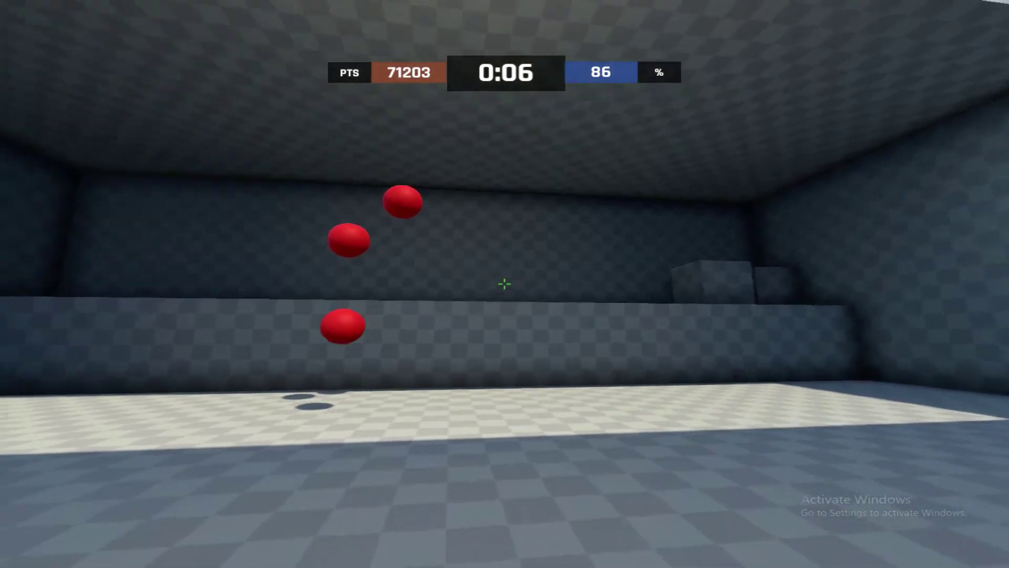
click(505, 284)
click(505, 284)
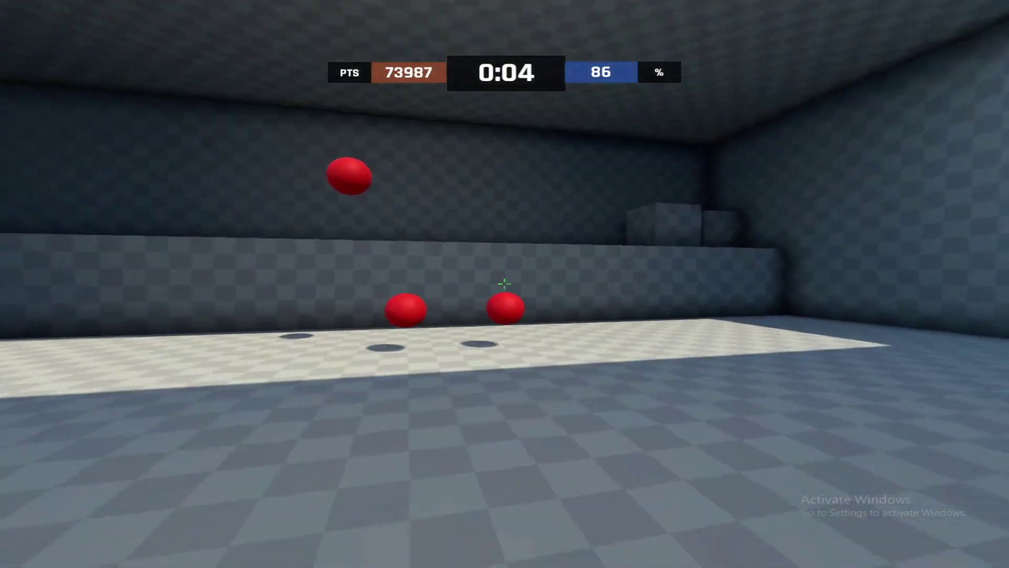
click(504, 284)
click(505, 283)
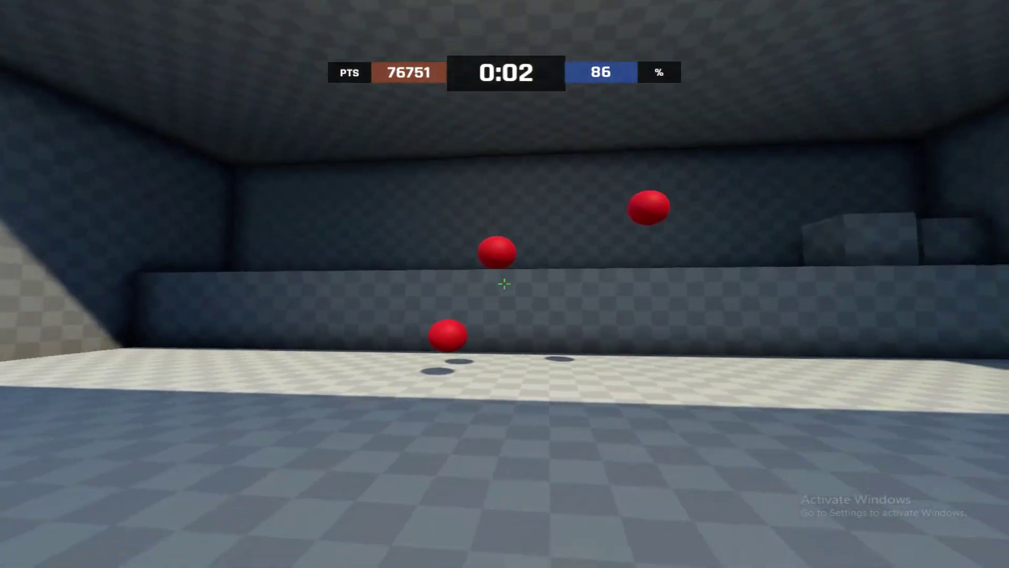
click(505, 284)
click(505, 284)
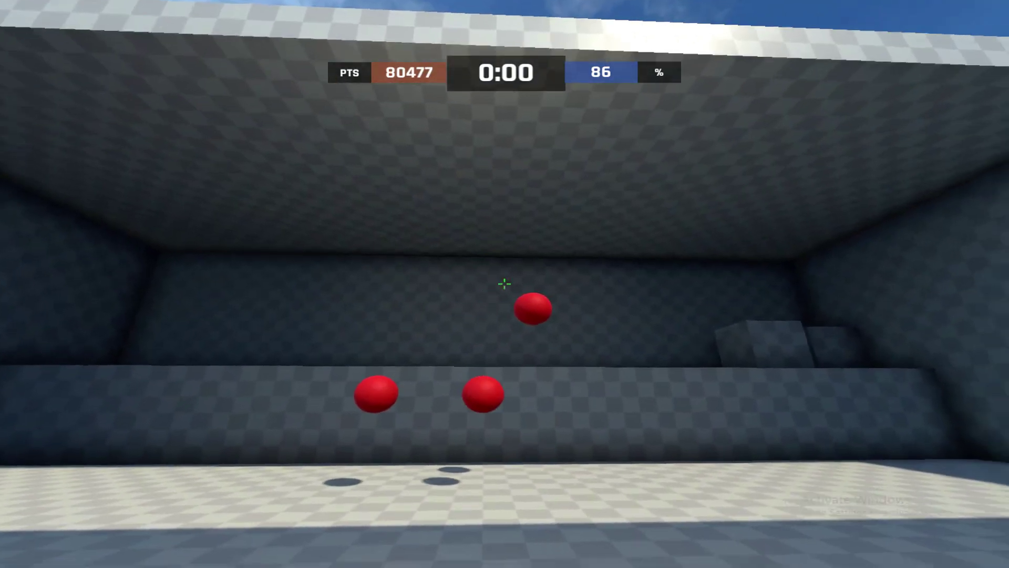